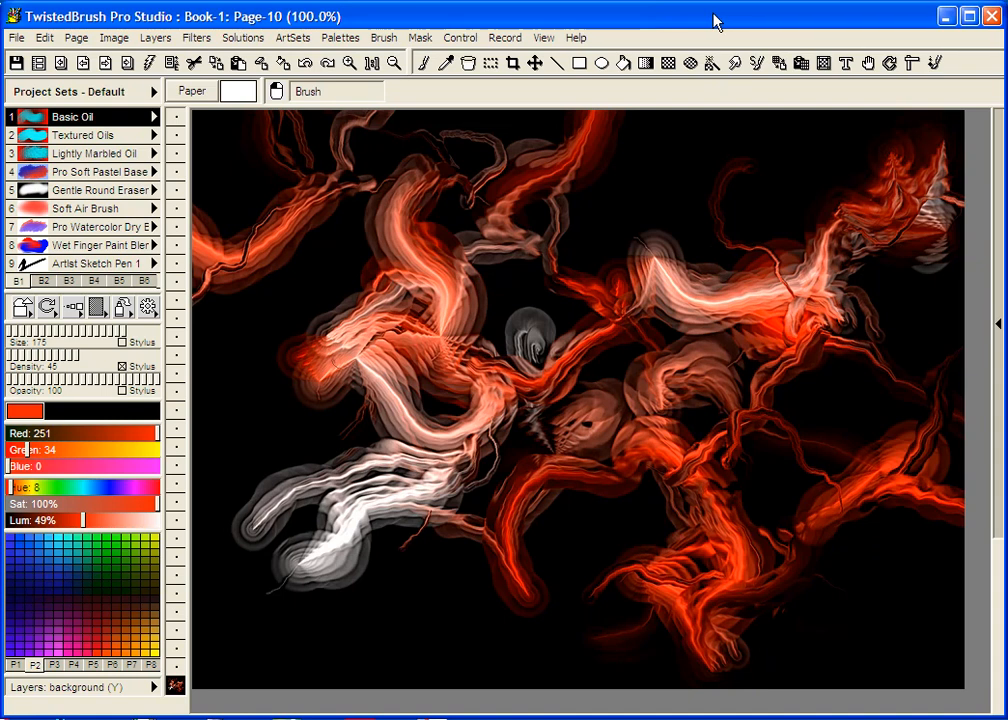
# - Go to the blank black page, Page-11, and add a second layer above its background
pyautogui.press('pagedown')
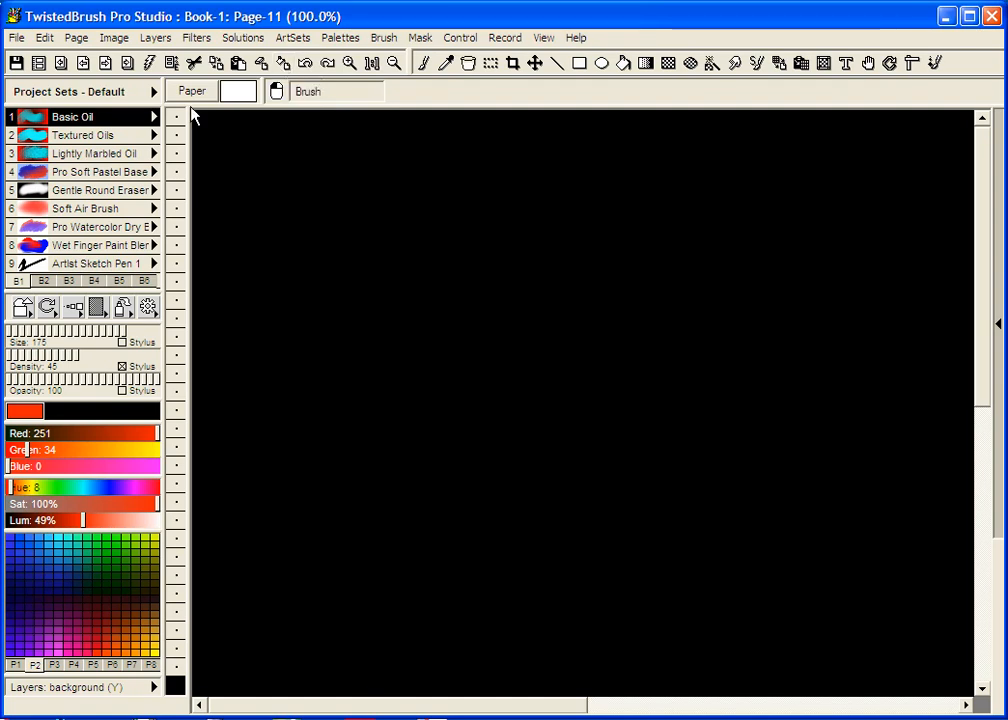
pyautogui.click(176, 670)
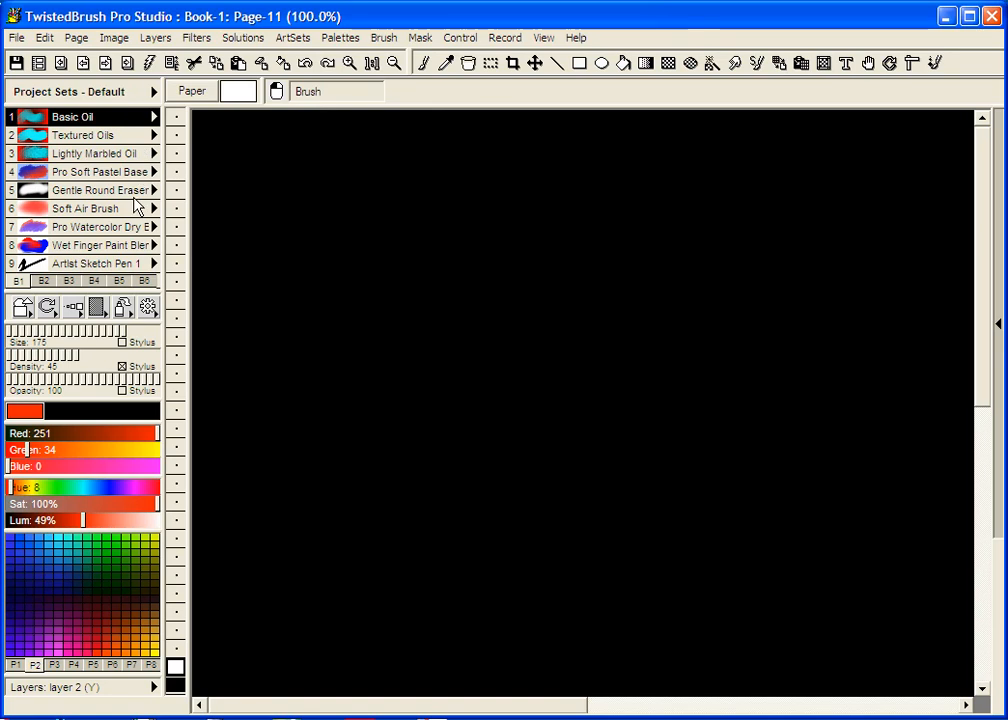
# - Load the Fractal Particle Lum Vary 2 brush from the Fractal Particles 01 collection into the first brush slot
pyautogui.click(127, 120)
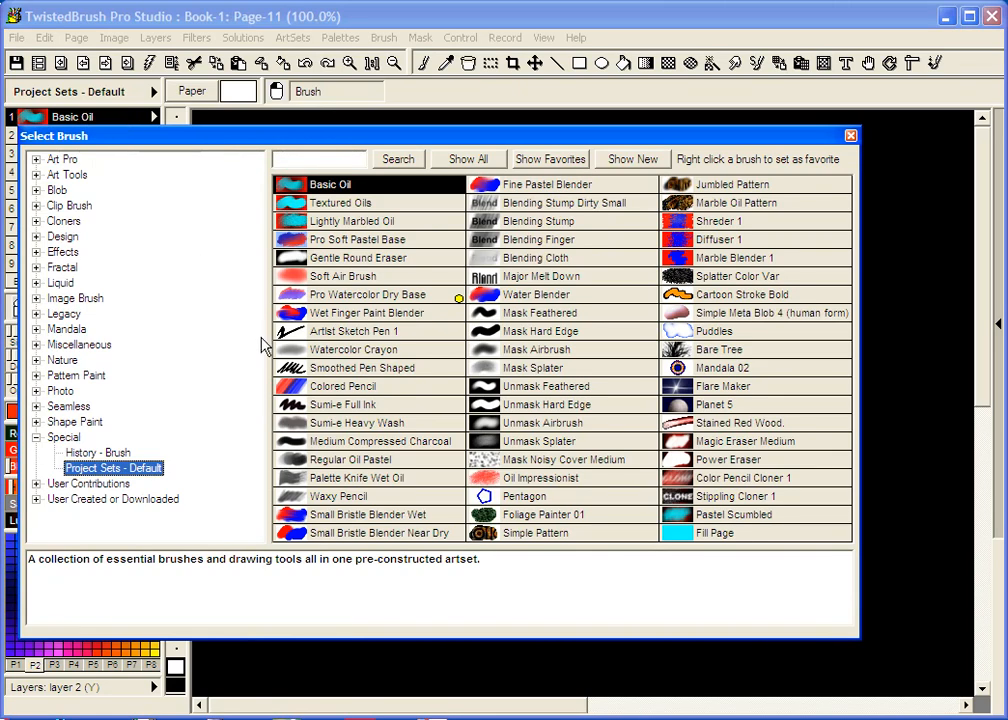
pyautogui.click(36, 268)
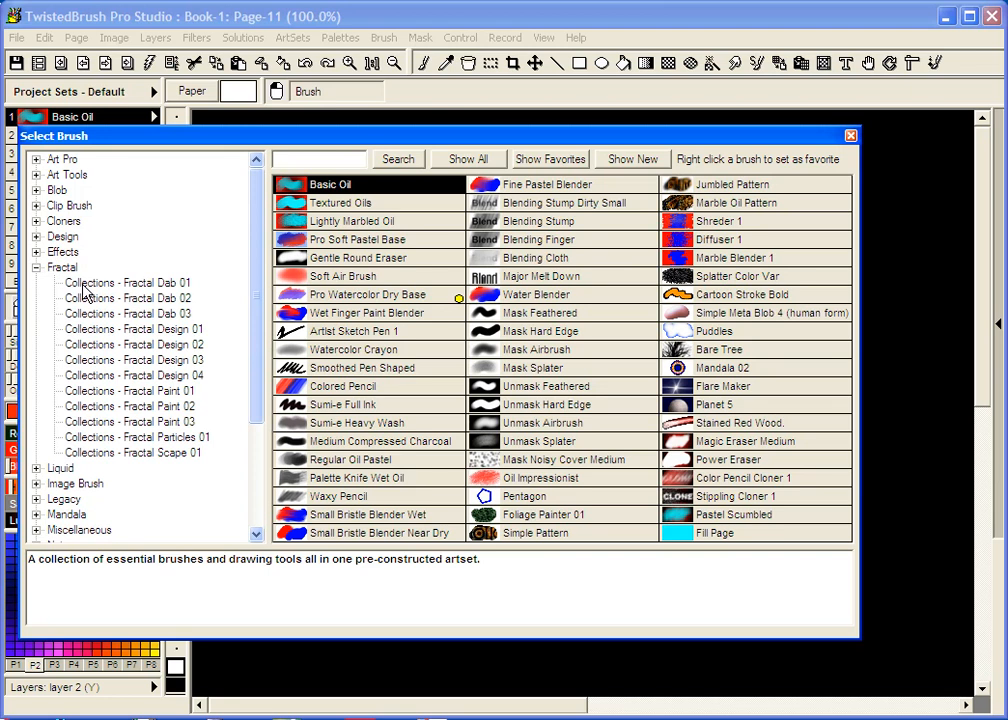
pyautogui.click(184, 440)
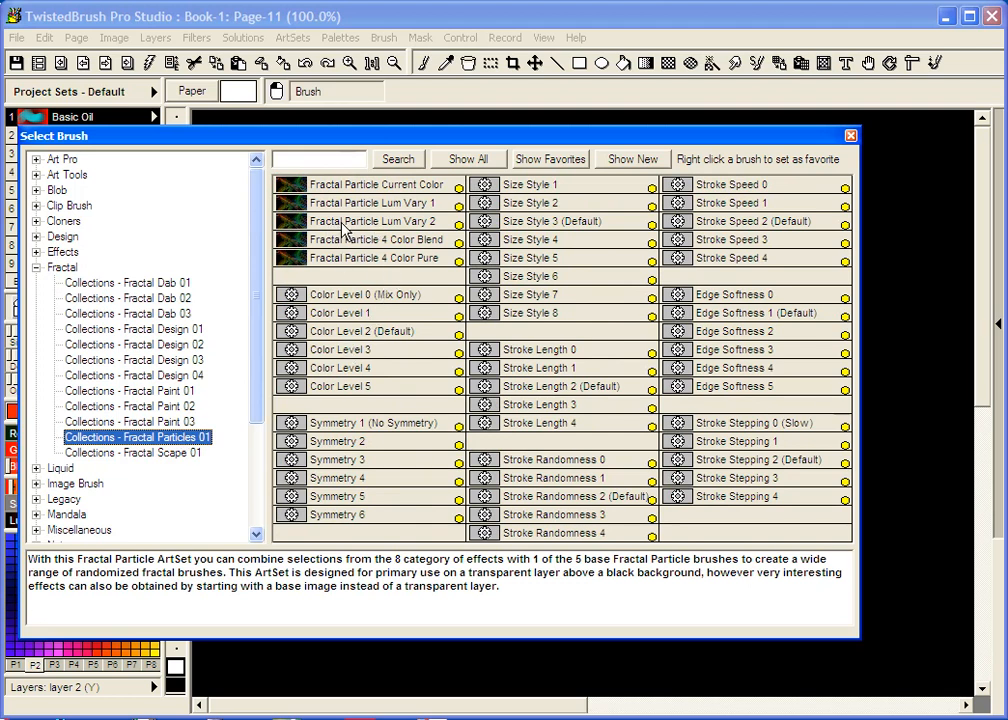
pyautogui.click(415, 226)
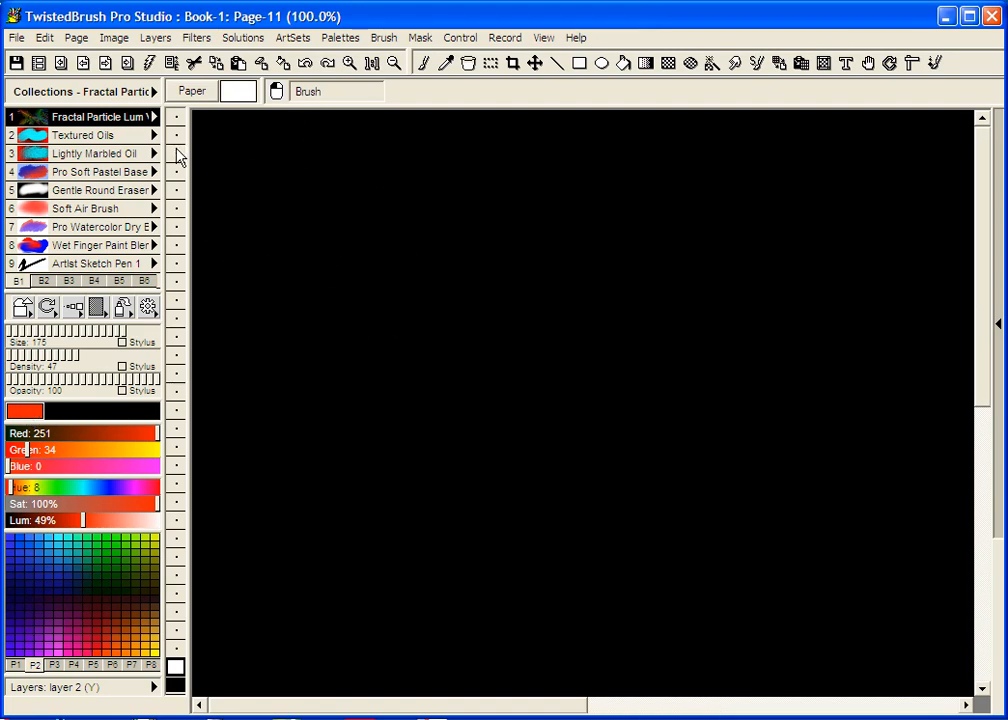
# - Add the Stroke Speed 4 effect and an Edge Softness effect above the default level to the fractal particle brush
pyautogui.click(135, 120)
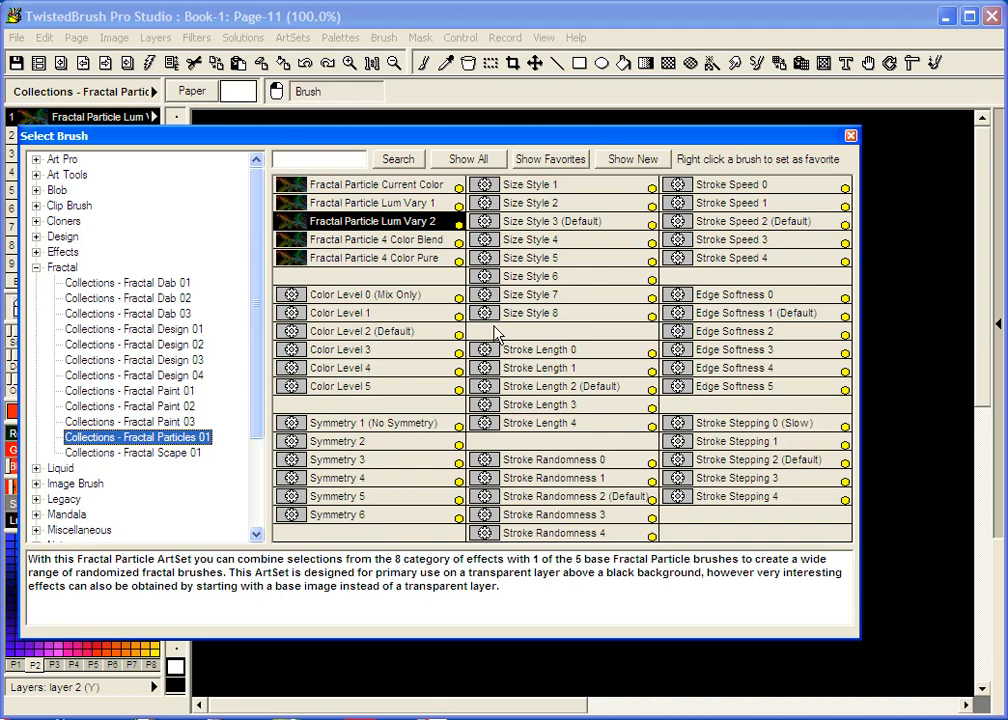
pyautogui.click(719, 260)
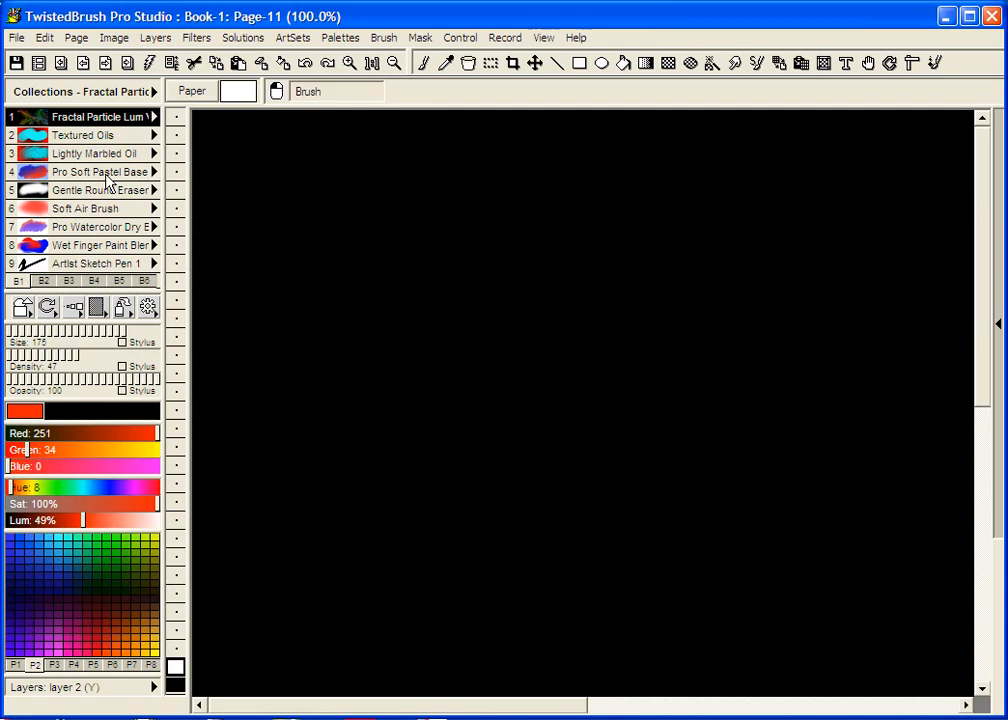
pyautogui.click(108, 117)
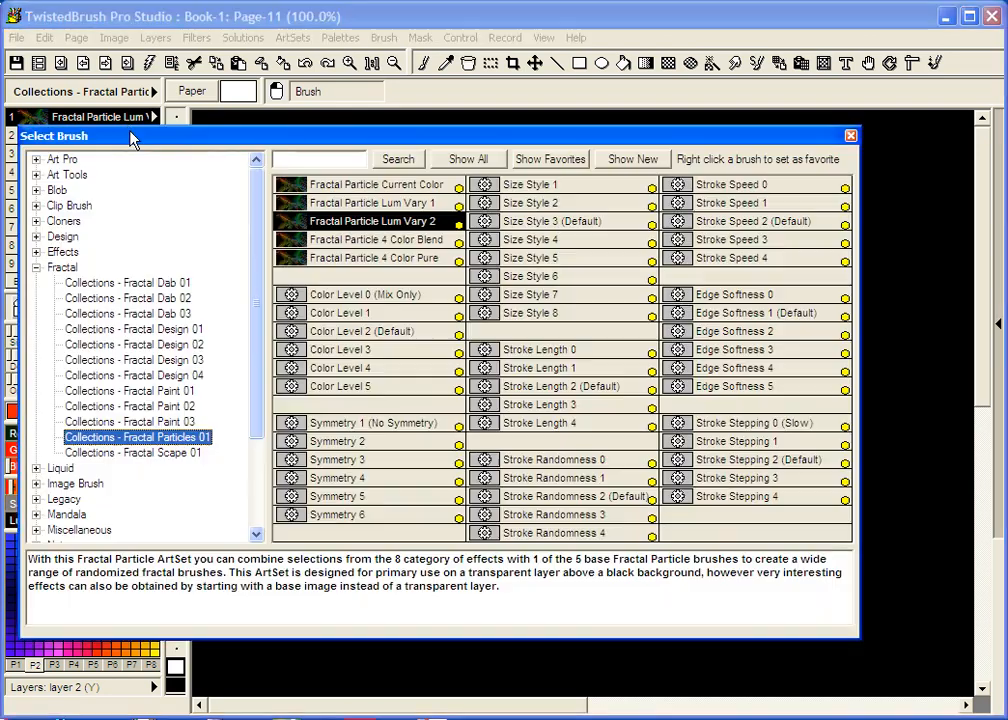
pyautogui.click(777, 360)
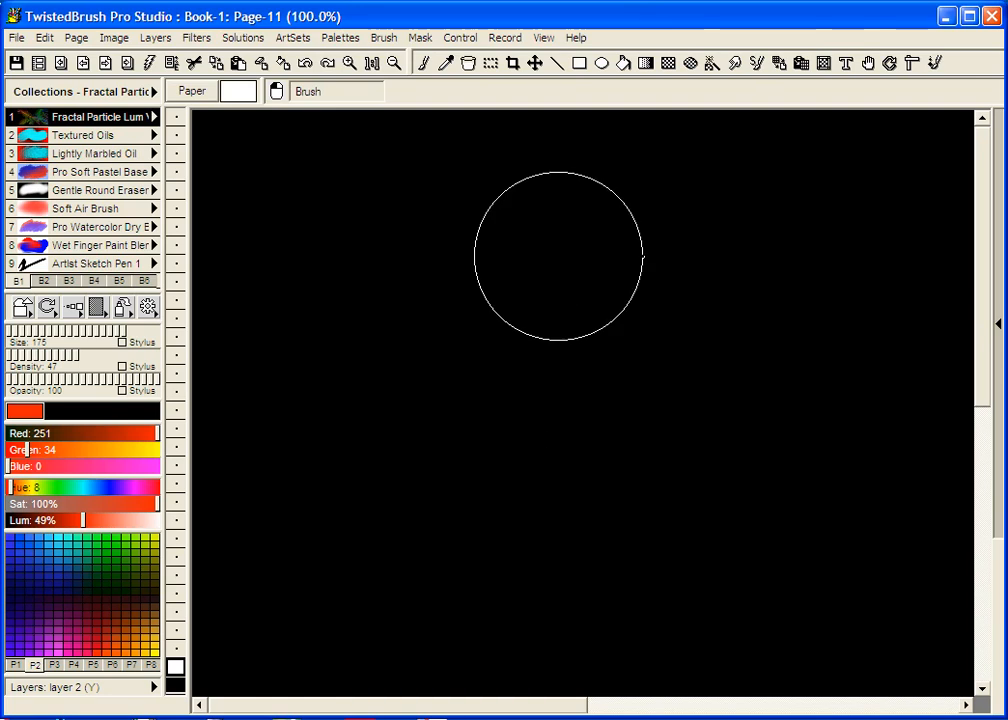
# - Paint long, winding, overlapping red fractal particle strokes across the whole canvas on layer 2 with the size 175 brush
pyautogui.click(394, 64)
pyautogui.click(394, 64)
pyautogui.click(394, 64)
pyautogui.click(394, 64)
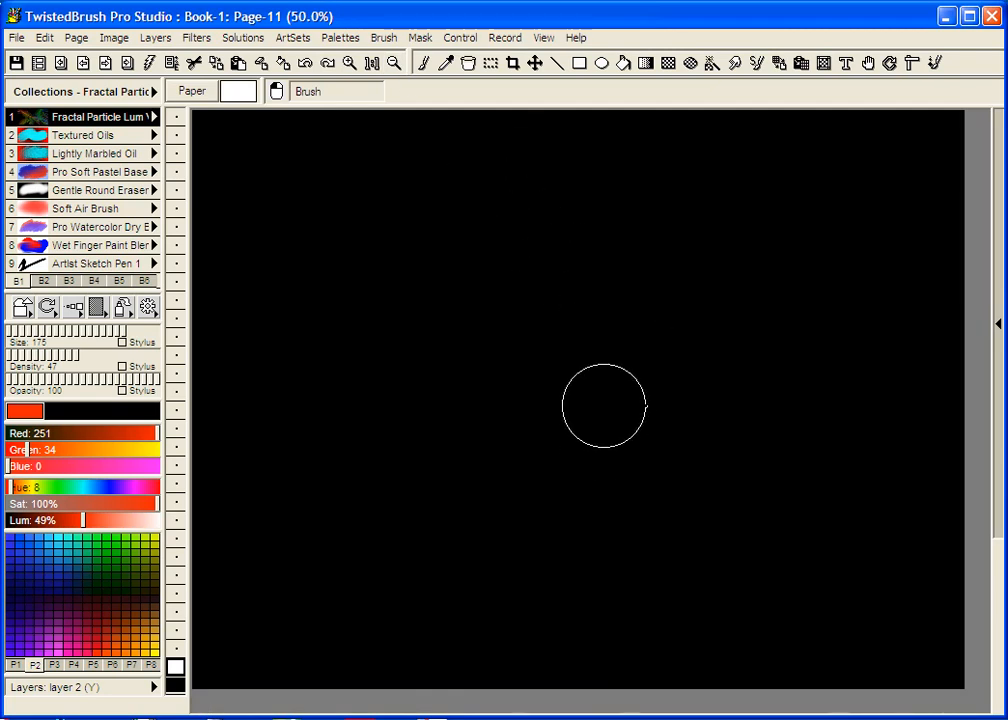
pyautogui.moveTo(549, 393)
pyautogui.mouseDown()
pyautogui.moveTo(454, 346)
pyautogui.moveTo(437, 331)
pyautogui.moveTo(442, 322)
pyautogui.moveTo(548, 337)
pyautogui.moveTo(594, 362)
pyautogui.moveTo(567, 370)
pyautogui.moveTo(592, 316)
pyautogui.moveTo(693, 216)
pyautogui.mouseUp()
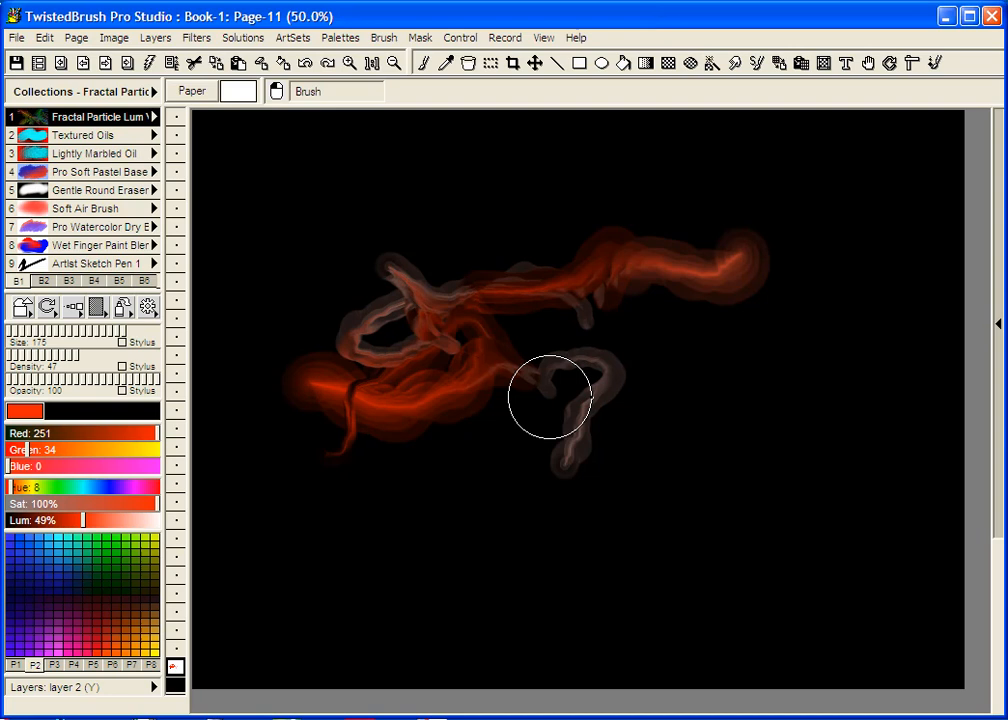
pyautogui.moveTo(508, 544)
pyautogui.mouseDown()
pyautogui.moveTo(482, 575)
pyautogui.moveTo(568, 454)
pyautogui.moveTo(600, 384)
pyautogui.moveTo(591, 369)
pyautogui.moveTo(668, 375)
pyautogui.moveTo(850, 426)
pyautogui.moveTo(795, 472)
pyautogui.moveTo(662, 463)
pyautogui.moveTo(616, 432)
pyautogui.moveTo(596, 389)
pyautogui.moveTo(661, 497)
pyautogui.moveTo(676, 568)
pyautogui.mouseUp()
pyautogui.moveTo(643, 342)
pyautogui.mouseDown()
pyautogui.moveTo(591, 376)
pyautogui.moveTo(623, 400)
pyautogui.moveTo(650, 488)
pyautogui.moveTo(619, 578)
pyautogui.moveTo(596, 603)
pyautogui.moveTo(563, 497)
pyautogui.mouseUp()
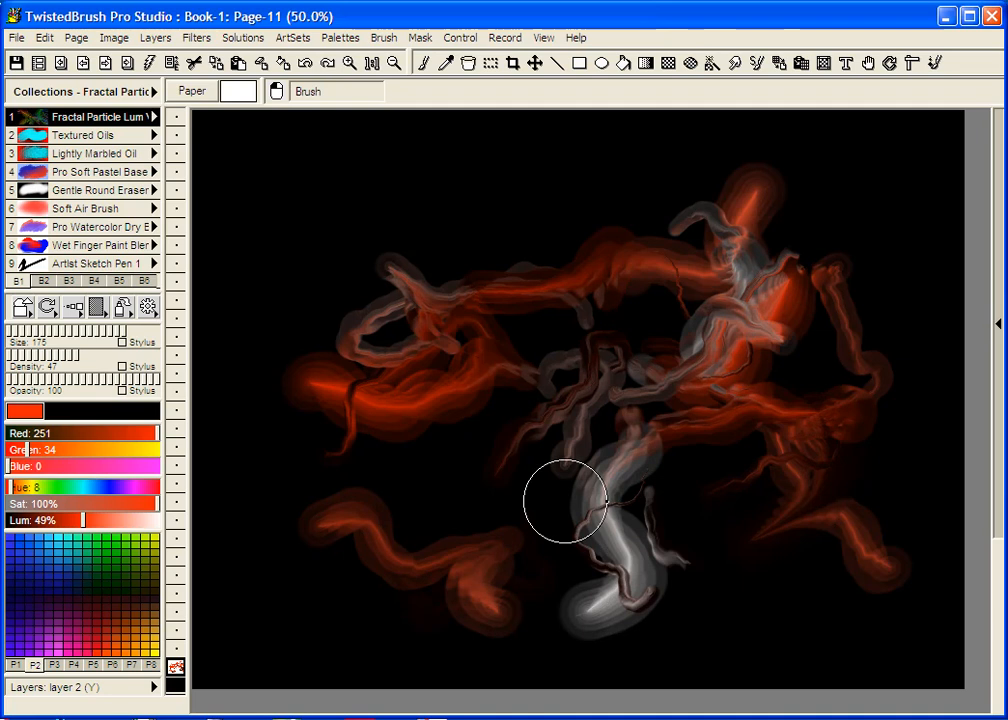
pyautogui.moveTo(485, 275)
pyautogui.mouseDown()
pyautogui.moveTo(438, 284)
pyautogui.moveTo(459, 289)
pyautogui.moveTo(443, 299)
pyautogui.moveTo(287, 179)
pyautogui.moveTo(415, 183)
pyautogui.moveTo(492, 228)
pyautogui.moveTo(501, 271)
pyautogui.moveTo(477, 280)
pyautogui.moveTo(471, 268)
pyautogui.moveTo(442, 313)
pyautogui.moveTo(558, 202)
pyautogui.moveTo(573, 169)
pyautogui.moveTo(811, 267)
pyautogui.moveTo(818, 280)
pyautogui.moveTo(838, 276)
pyautogui.moveTo(722, 365)
pyautogui.moveTo(489, 420)
pyautogui.moveTo(417, 417)
pyautogui.moveTo(351, 557)
pyautogui.moveTo(282, 602)
pyautogui.moveTo(300, 606)
pyautogui.moveTo(687, 482)
pyautogui.moveTo(814, 453)
pyautogui.mouseUp()
pyautogui.moveTo(727, 443)
pyautogui.mouseDown()
pyautogui.moveTo(736, 439)
pyautogui.moveTo(839, 580)
pyautogui.moveTo(842, 552)
pyautogui.moveTo(722, 425)
pyautogui.moveTo(770, 531)
pyautogui.moveTo(837, 500)
pyautogui.moveTo(833, 397)
pyautogui.mouseUp()
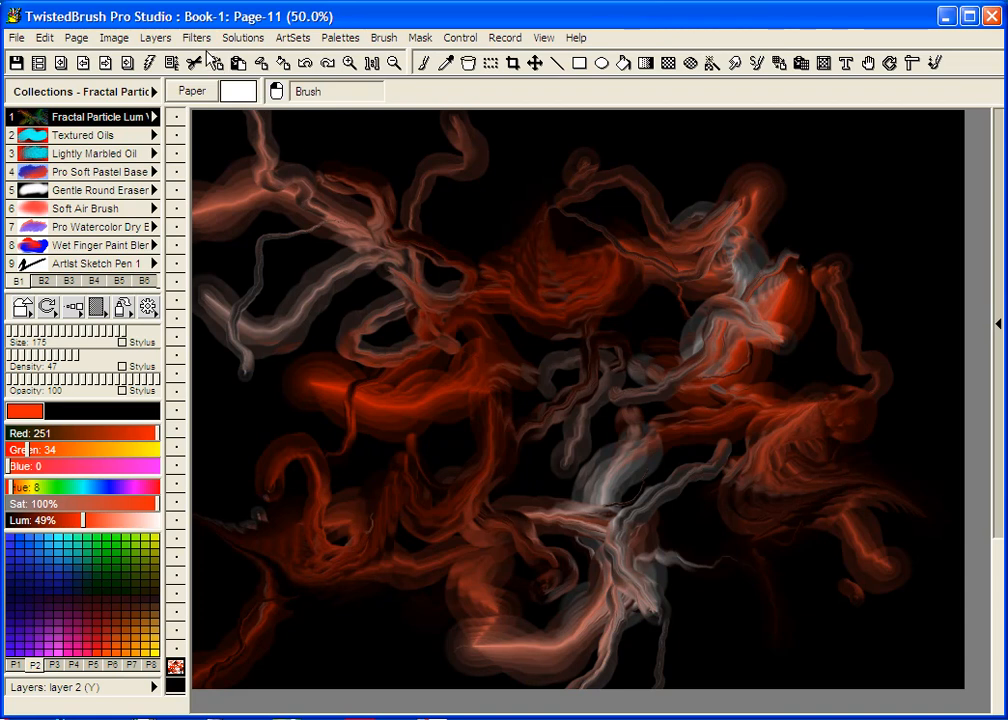
# - Flatten the painted layer into the background
pyautogui.click(153, 40)
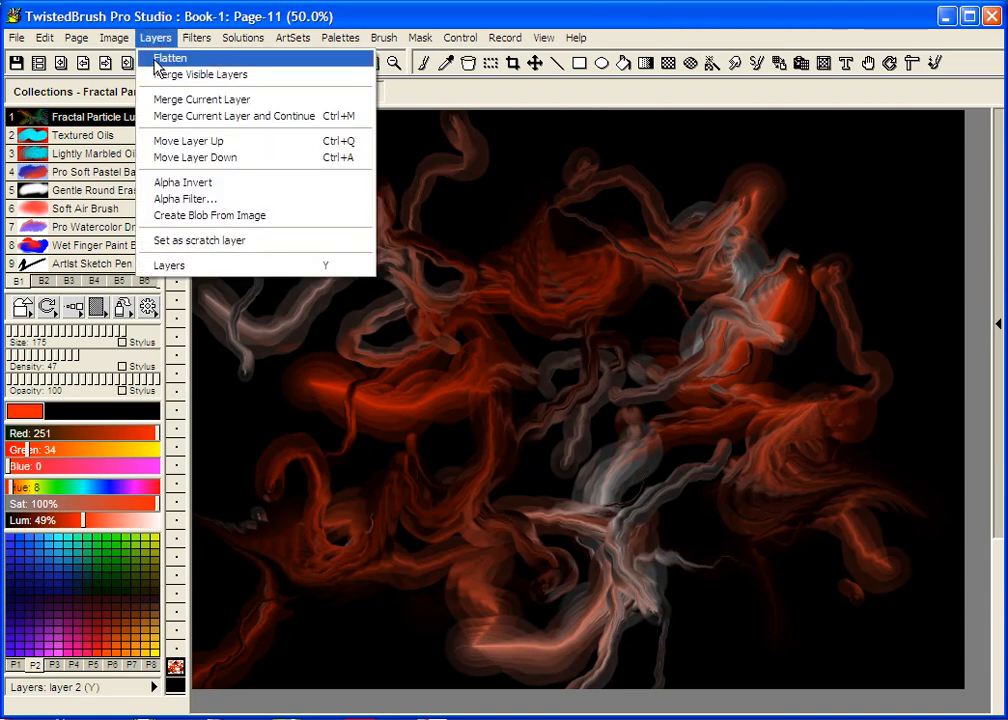
pyautogui.click(160, 60)
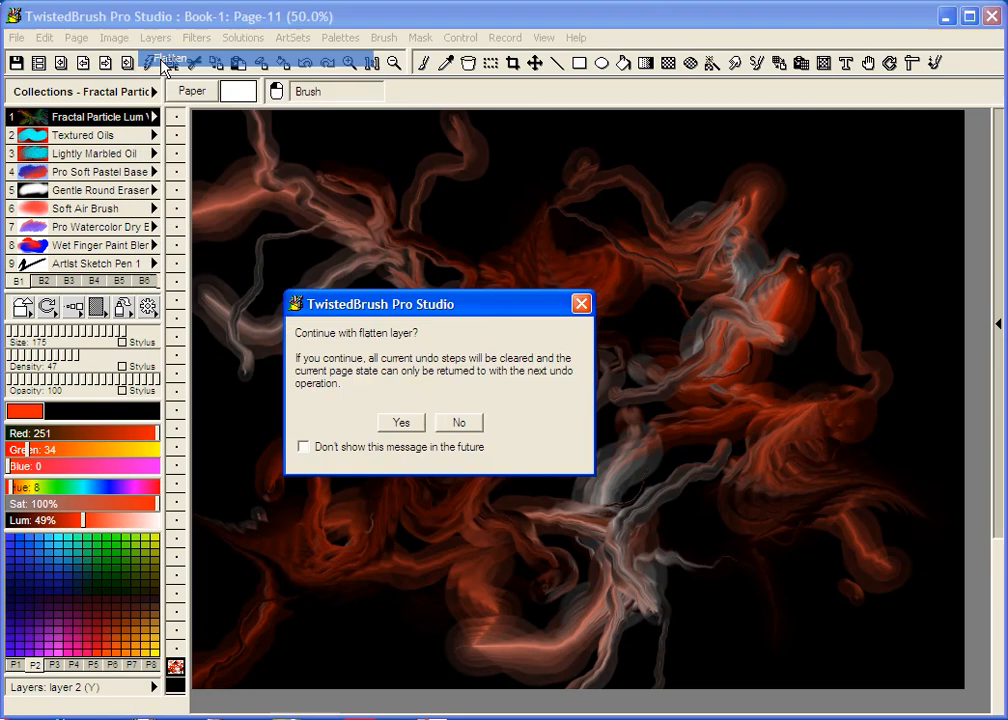
pyautogui.click(401, 424)
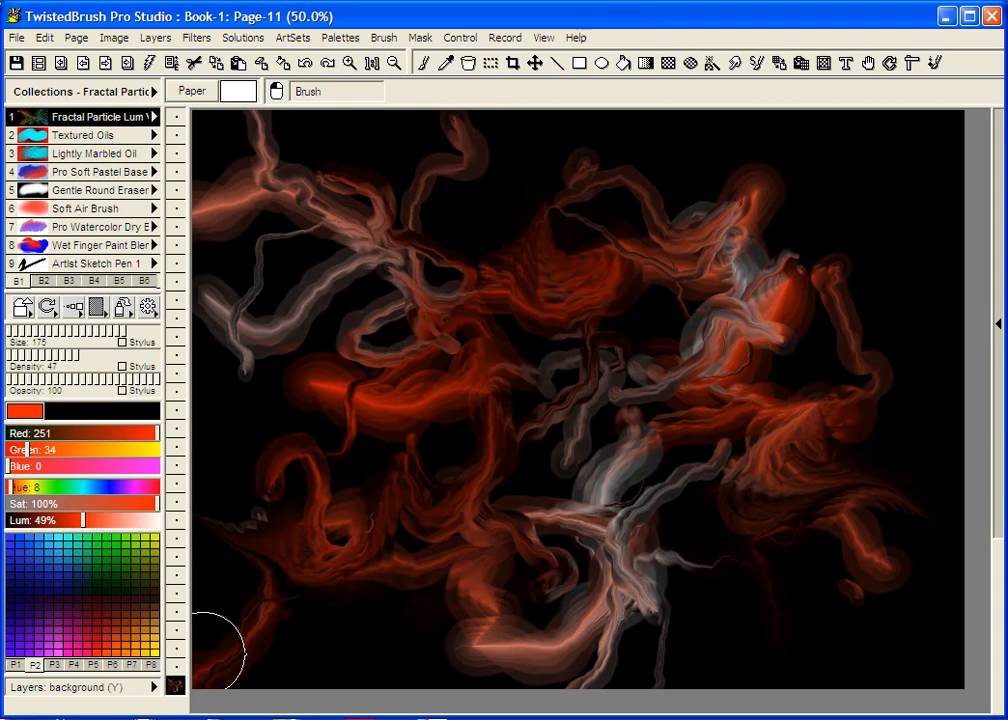
# - Apply the Outliner 1 filter to the flattened painting with an Outline Strength of 50%
pyautogui.click(197, 38)
pyautogui.moveTo(285, 287)
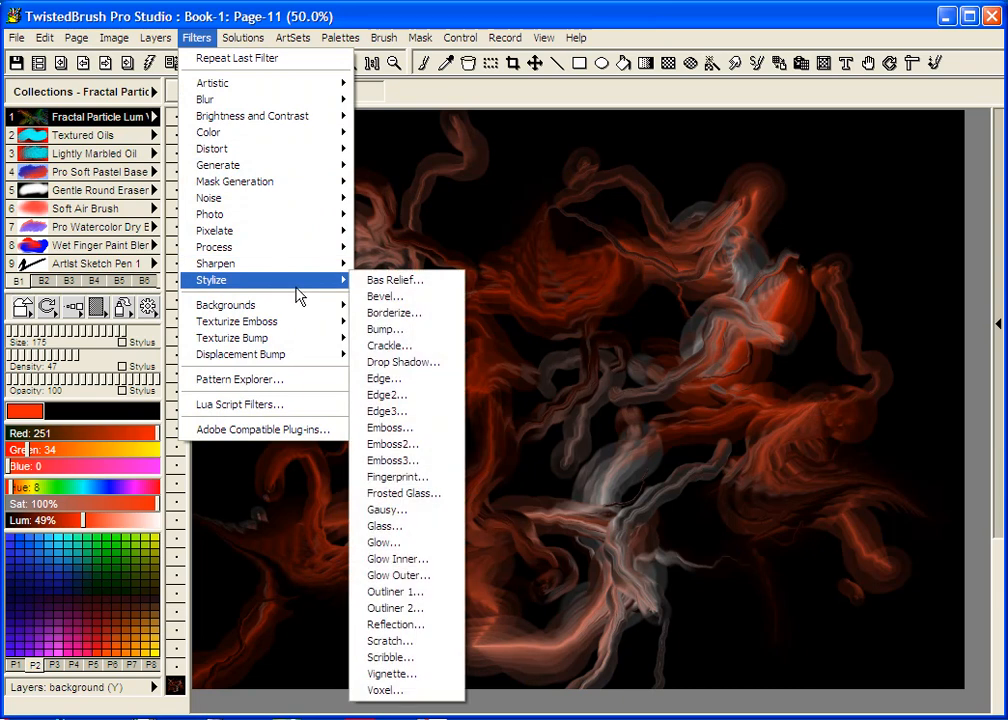
pyautogui.click(414, 598)
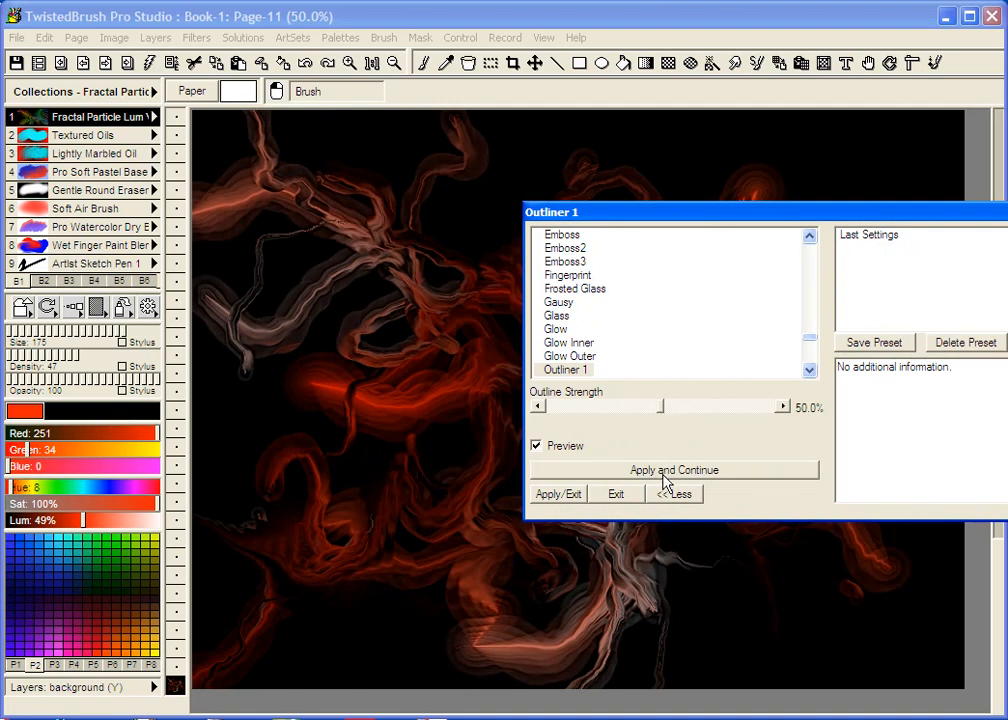
pyautogui.click(666, 474)
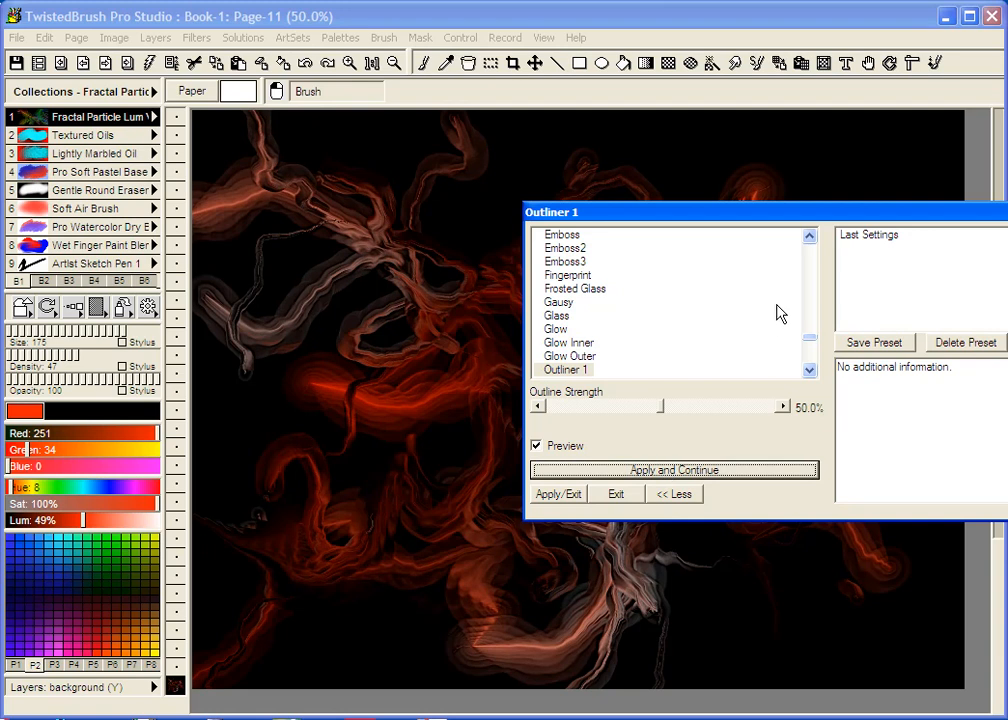
# - Brighten the painting with the Levels filter by lowering Input Level High to about 50% on the red, green and blue channels
pyautogui.moveTo(736, 220); pyautogui.dragTo(673, 290)
pyautogui.moveTo(745, 416); pyautogui.dragTo(747, 337)
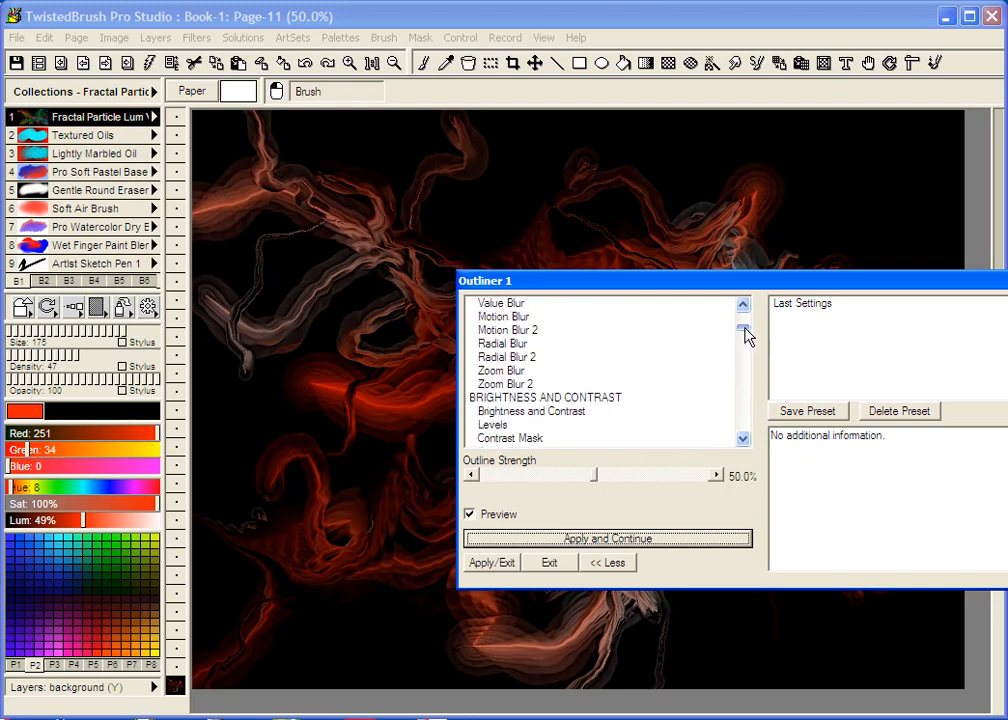
pyautogui.click(495, 426)
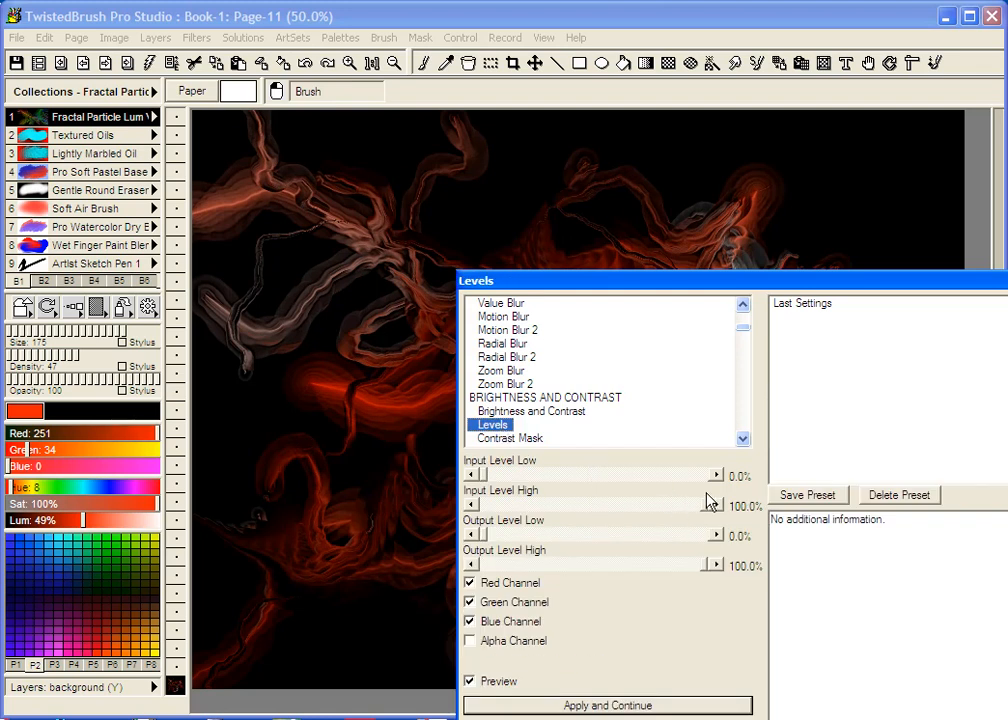
pyautogui.moveTo(705, 503); pyautogui.dragTo(603, 518)
pyautogui.moveTo(629, 291); pyautogui.dragTo(810, 214)
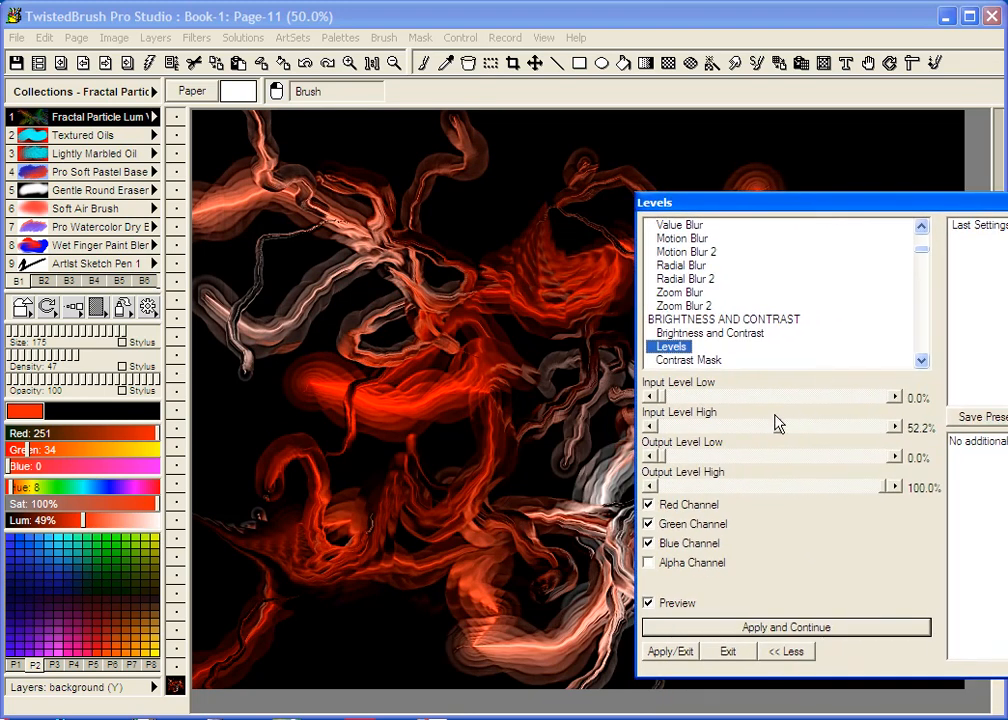
pyautogui.moveTo(781, 431)
pyautogui.mouseDown()
pyautogui.moveTo(769, 431)
pyautogui.moveTo(785, 432)
pyautogui.moveTo(776, 436)
pyautogui.mouseUp()
pyautogui.click(686, 653)
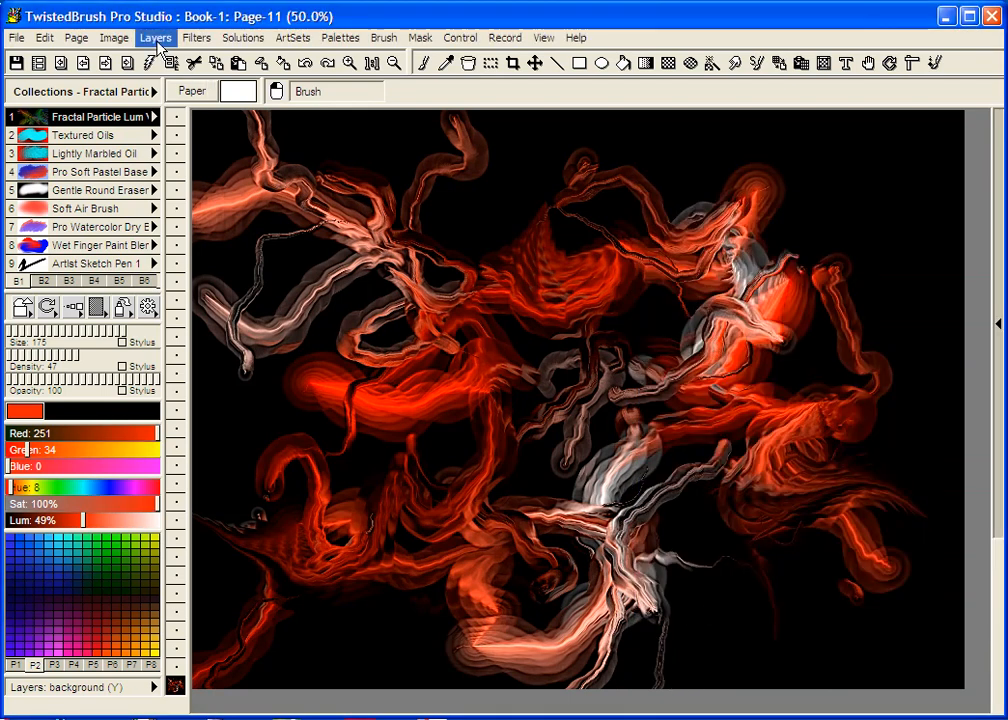
# - Resize the image to 800 by 600 using Lanczos3 with constrained perspective, and display it at 100%
pyautogui.click(115, 40)
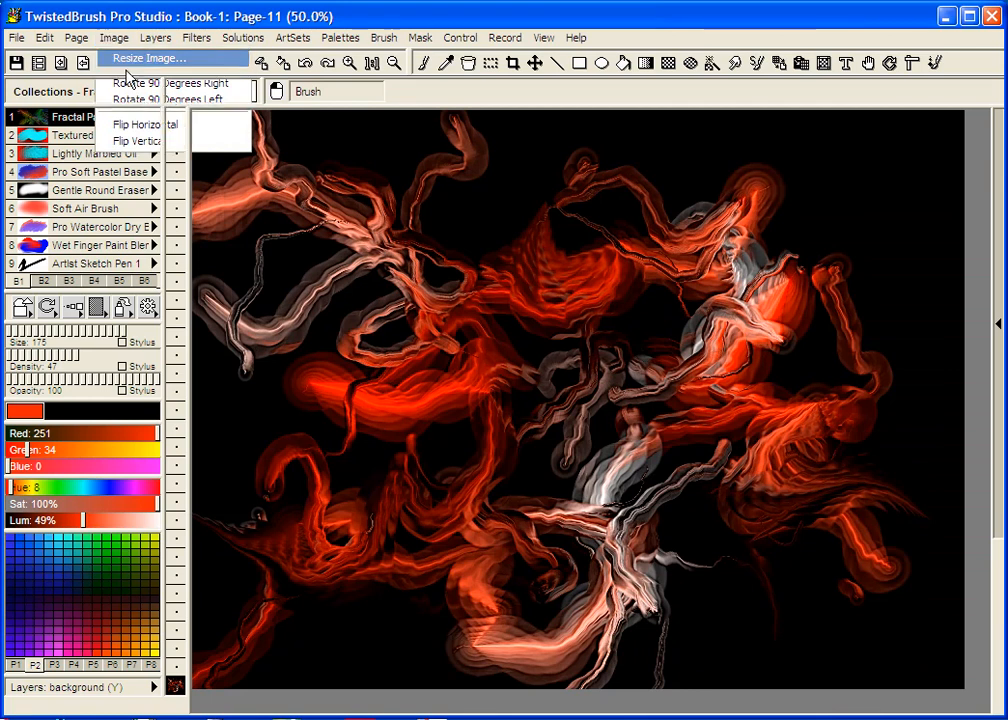
pyautogui.click(130, 59)
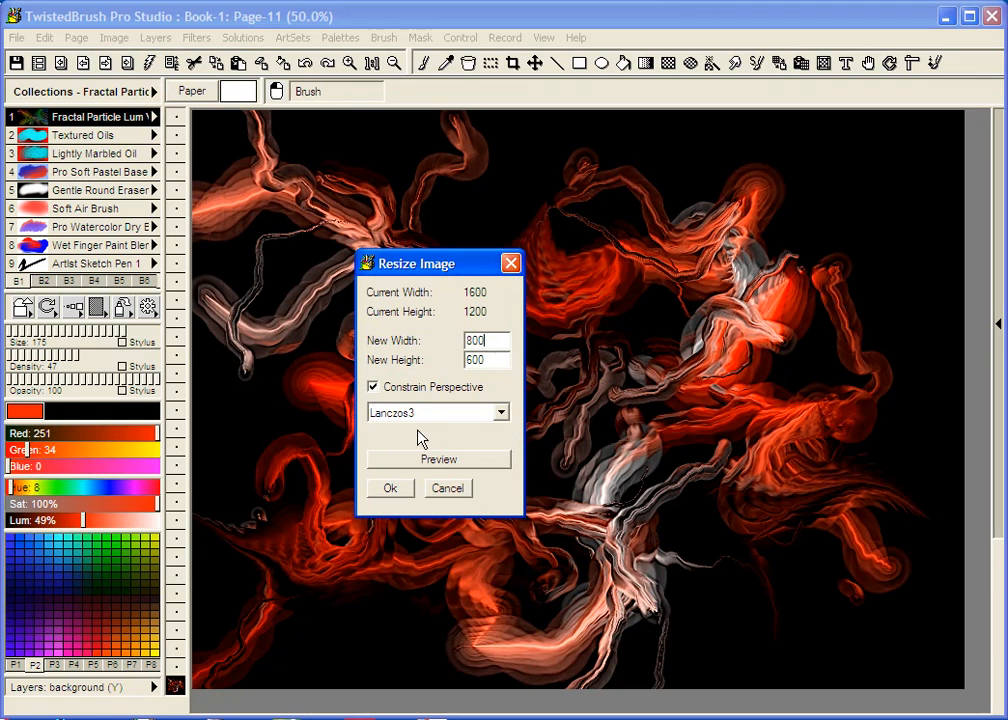
pyautogui.click(392, 489)
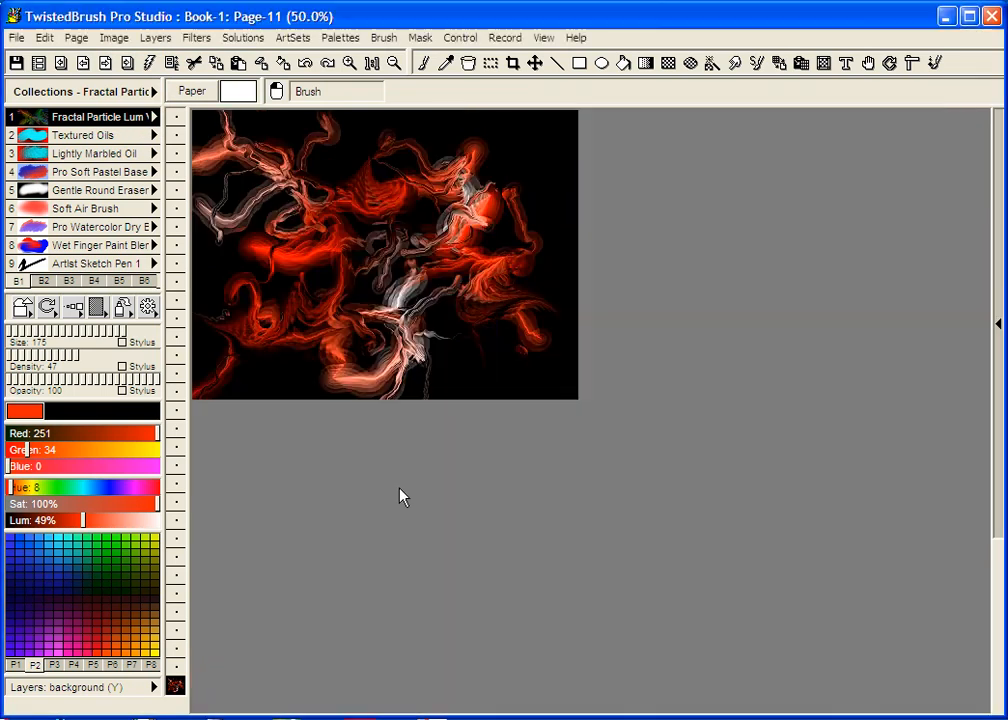
pyautogui.click(371, 63)
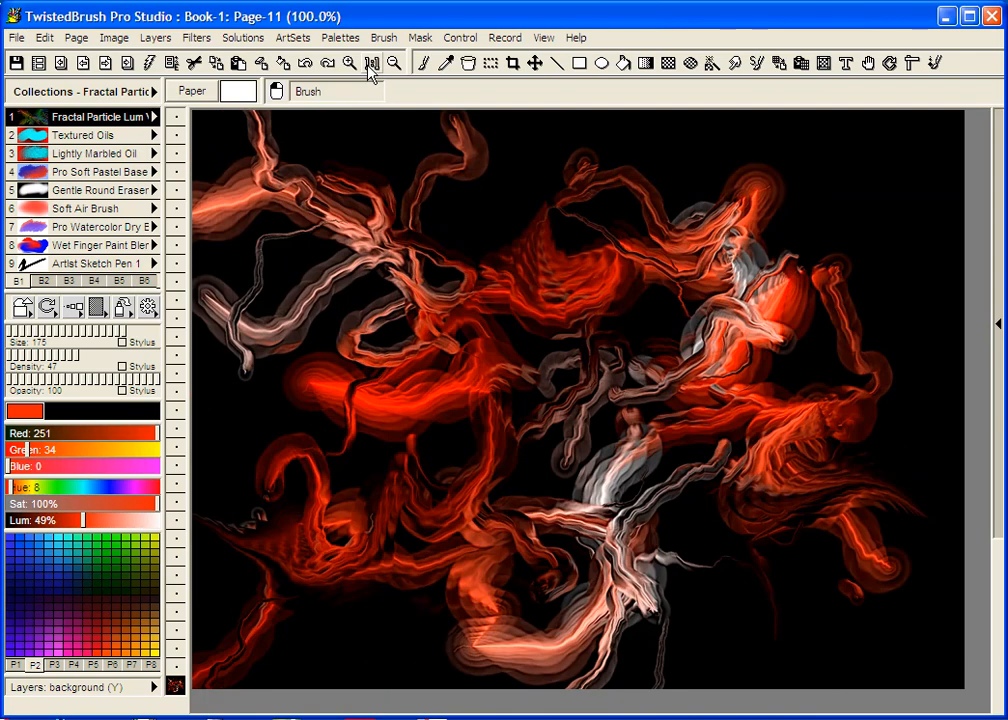